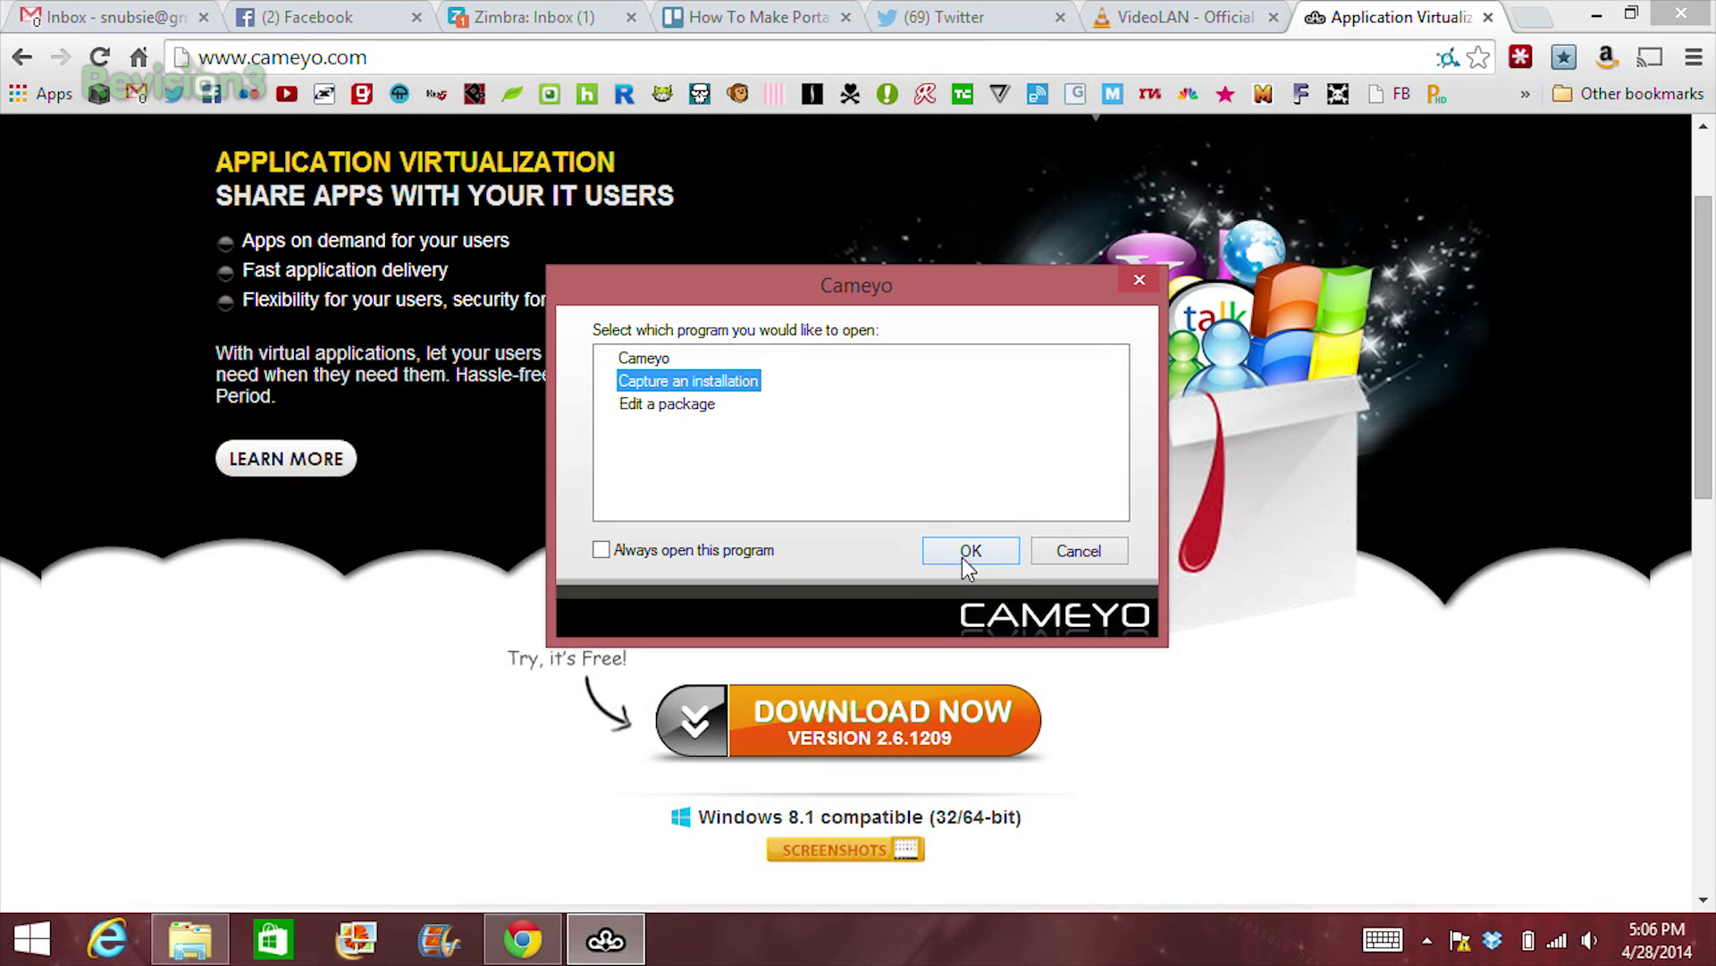
Capture the VLC media player 2.1.3 installation as a package and open Documents\Cameyo apps.
{"action": "left_click", "coordinate": [972, 555]}
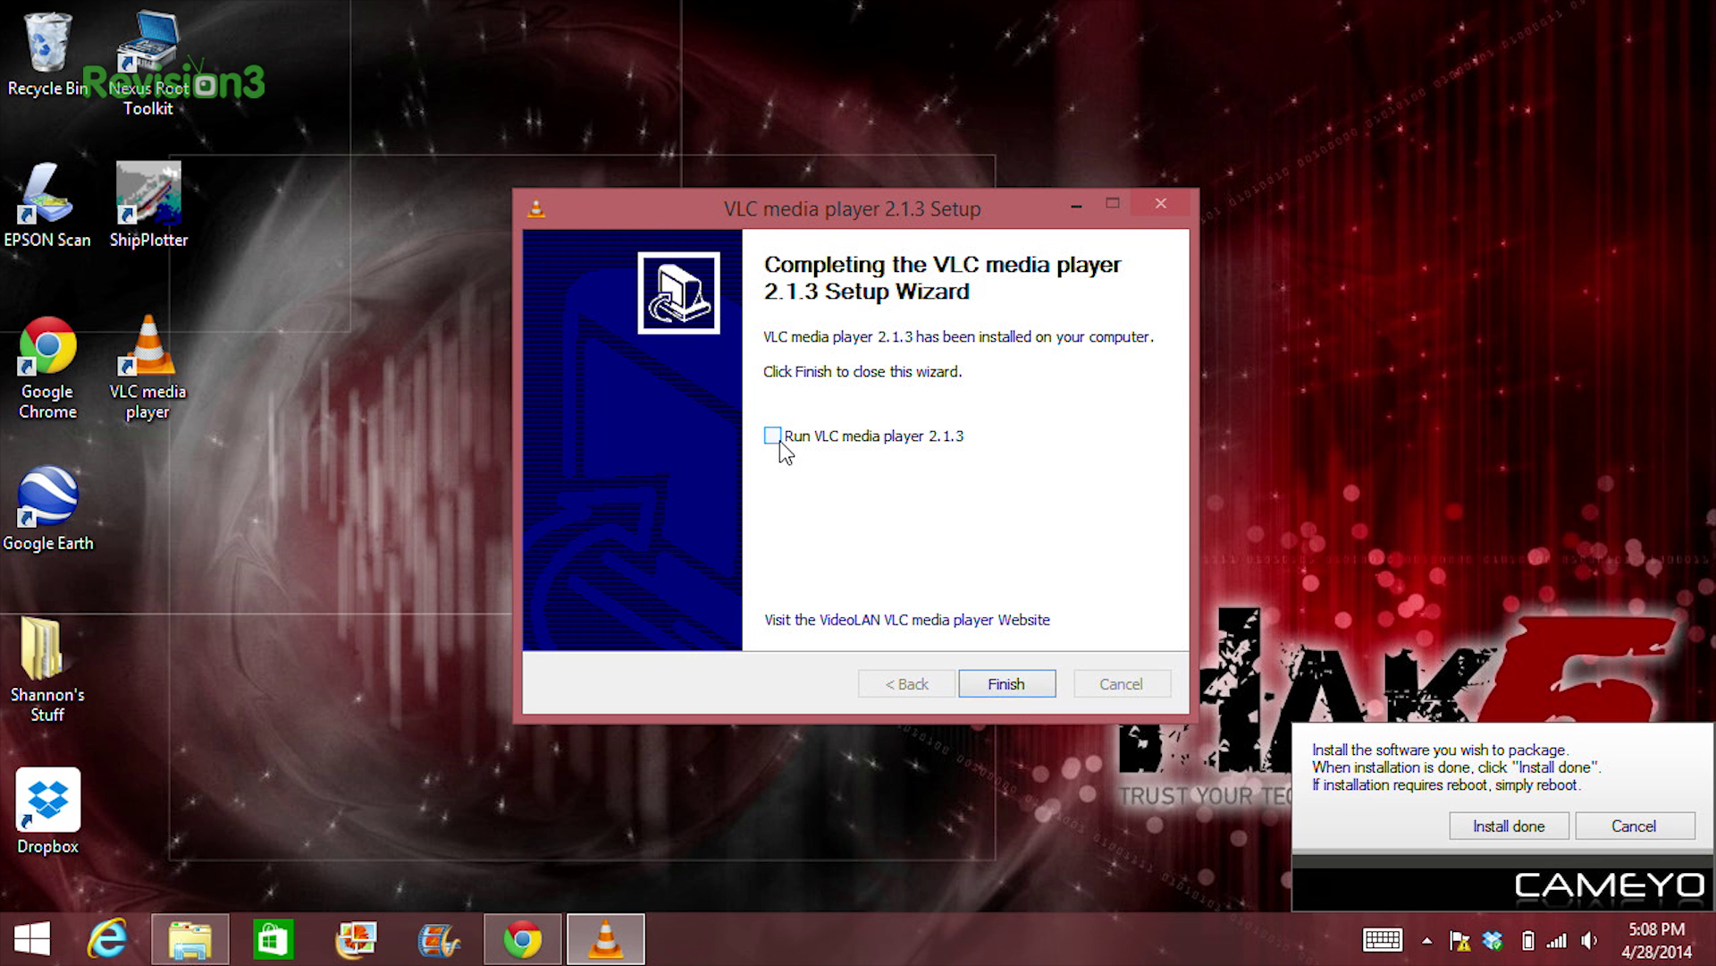
{"action": "left_click", "coordinate": [1003, 684]}
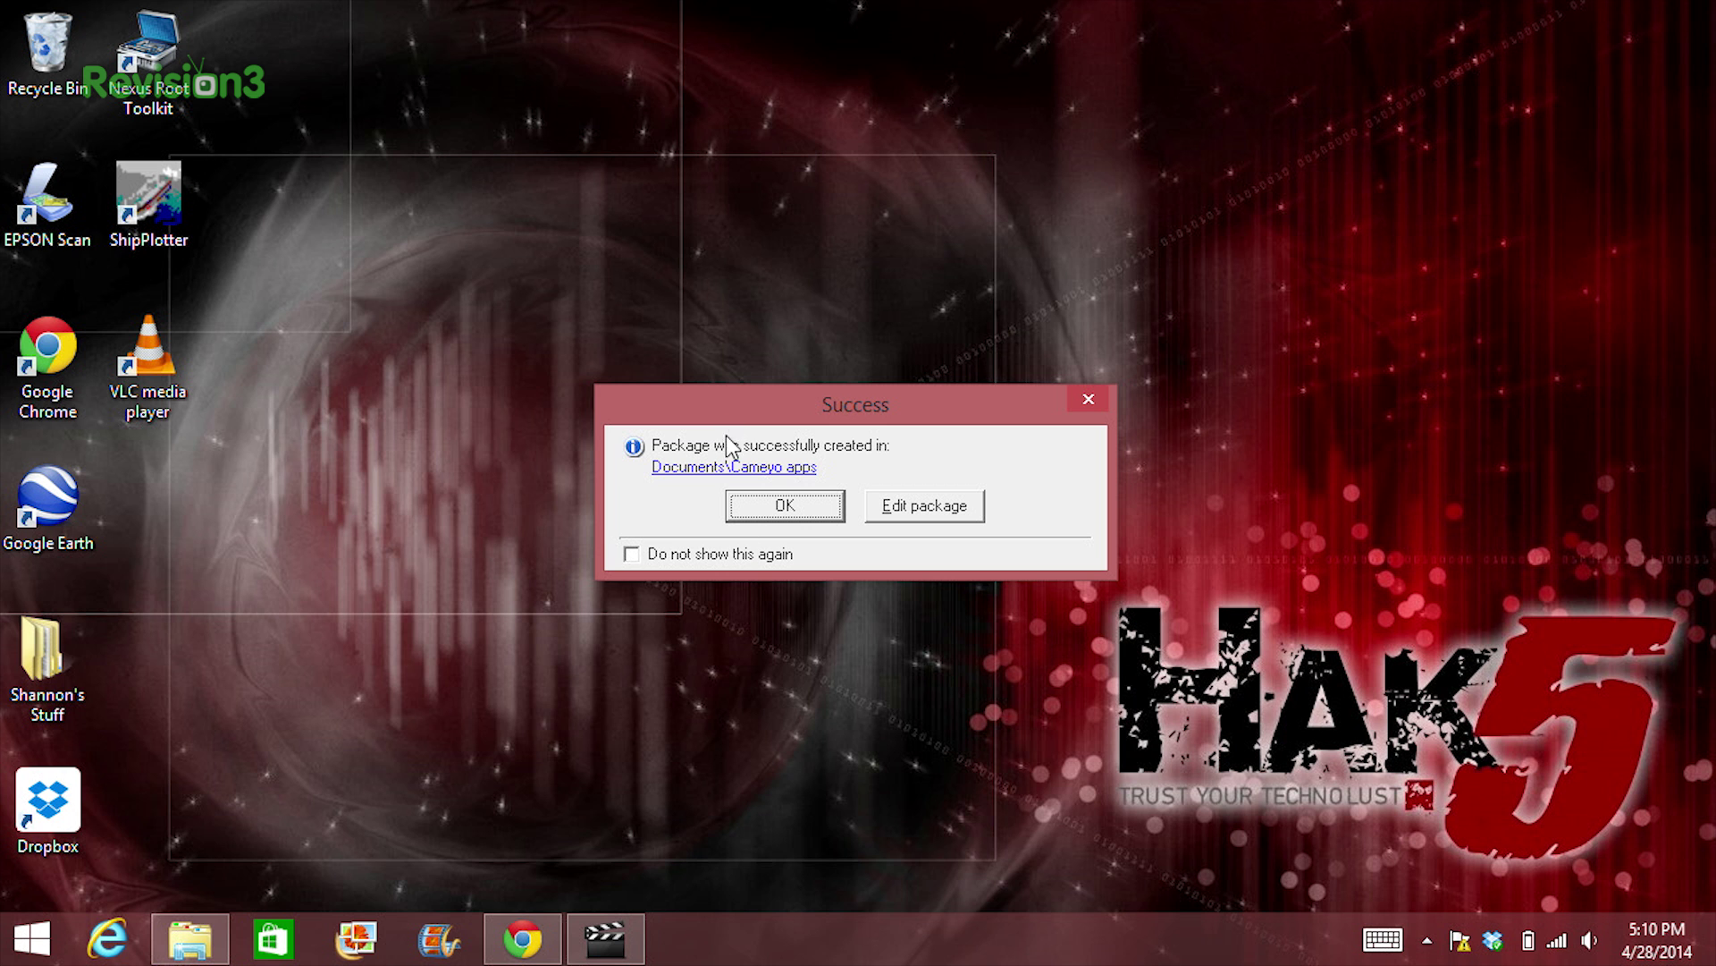
{"action": "left_click", "coordinate": [727, 469]}
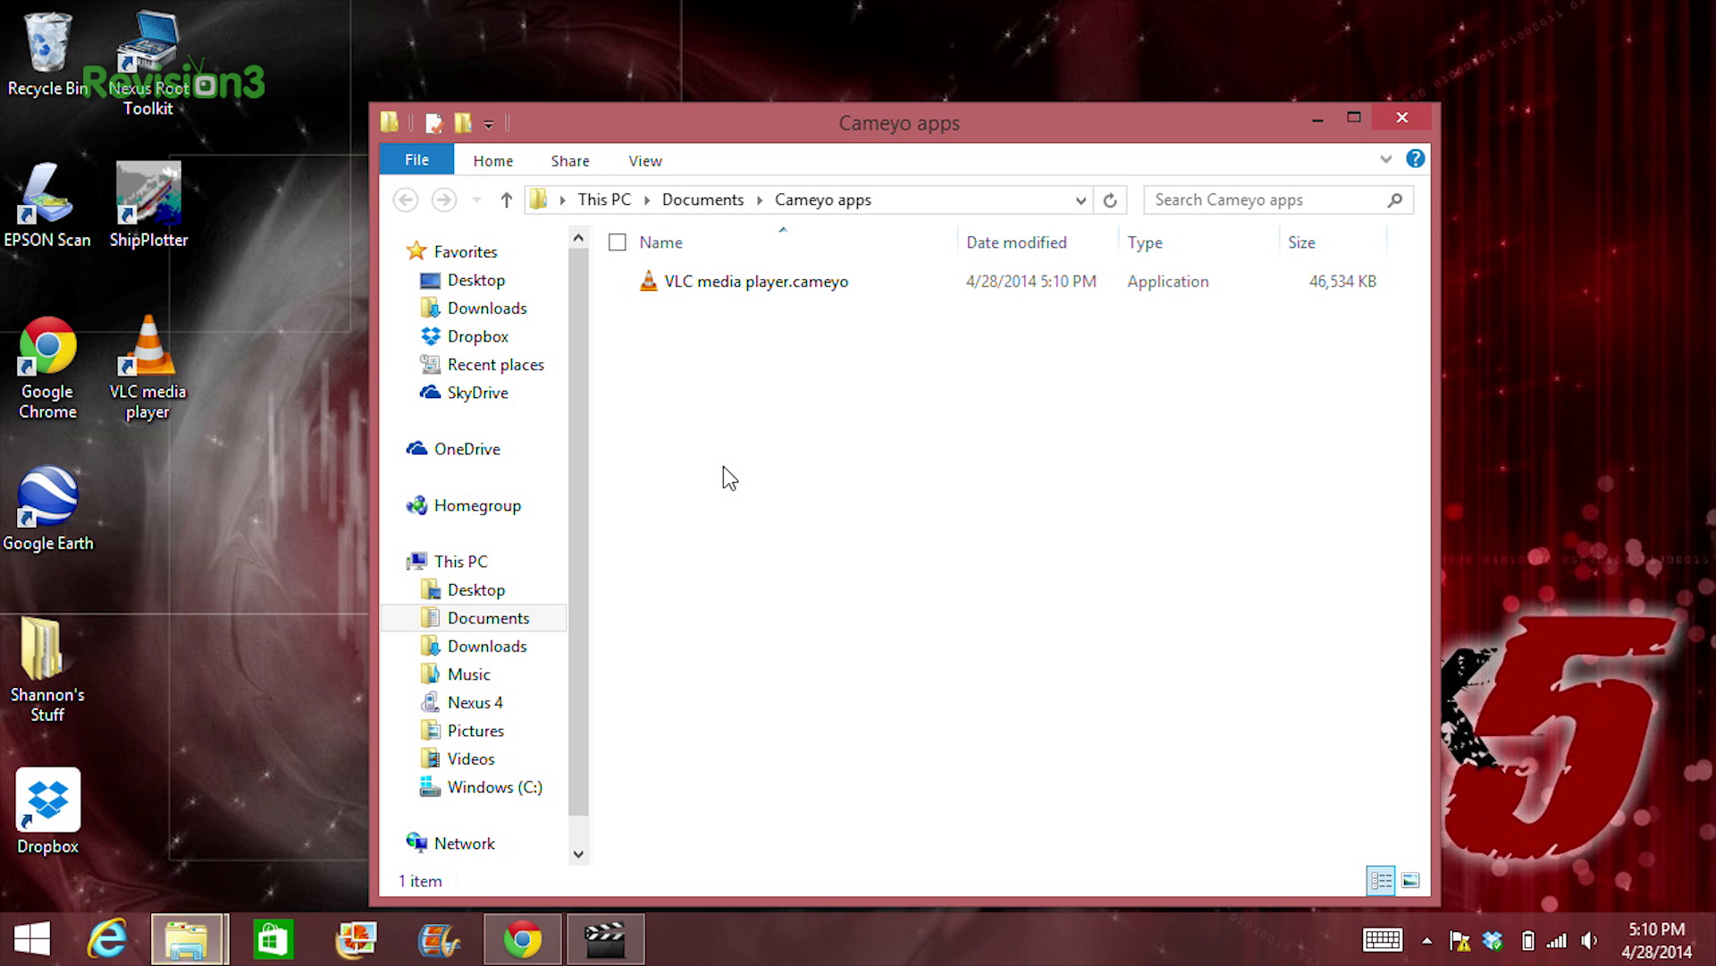
Select the VLC media player.cameyo package in the Cameyo apps folder.
{"action": "left_click", "coordinate": [752, 290]}
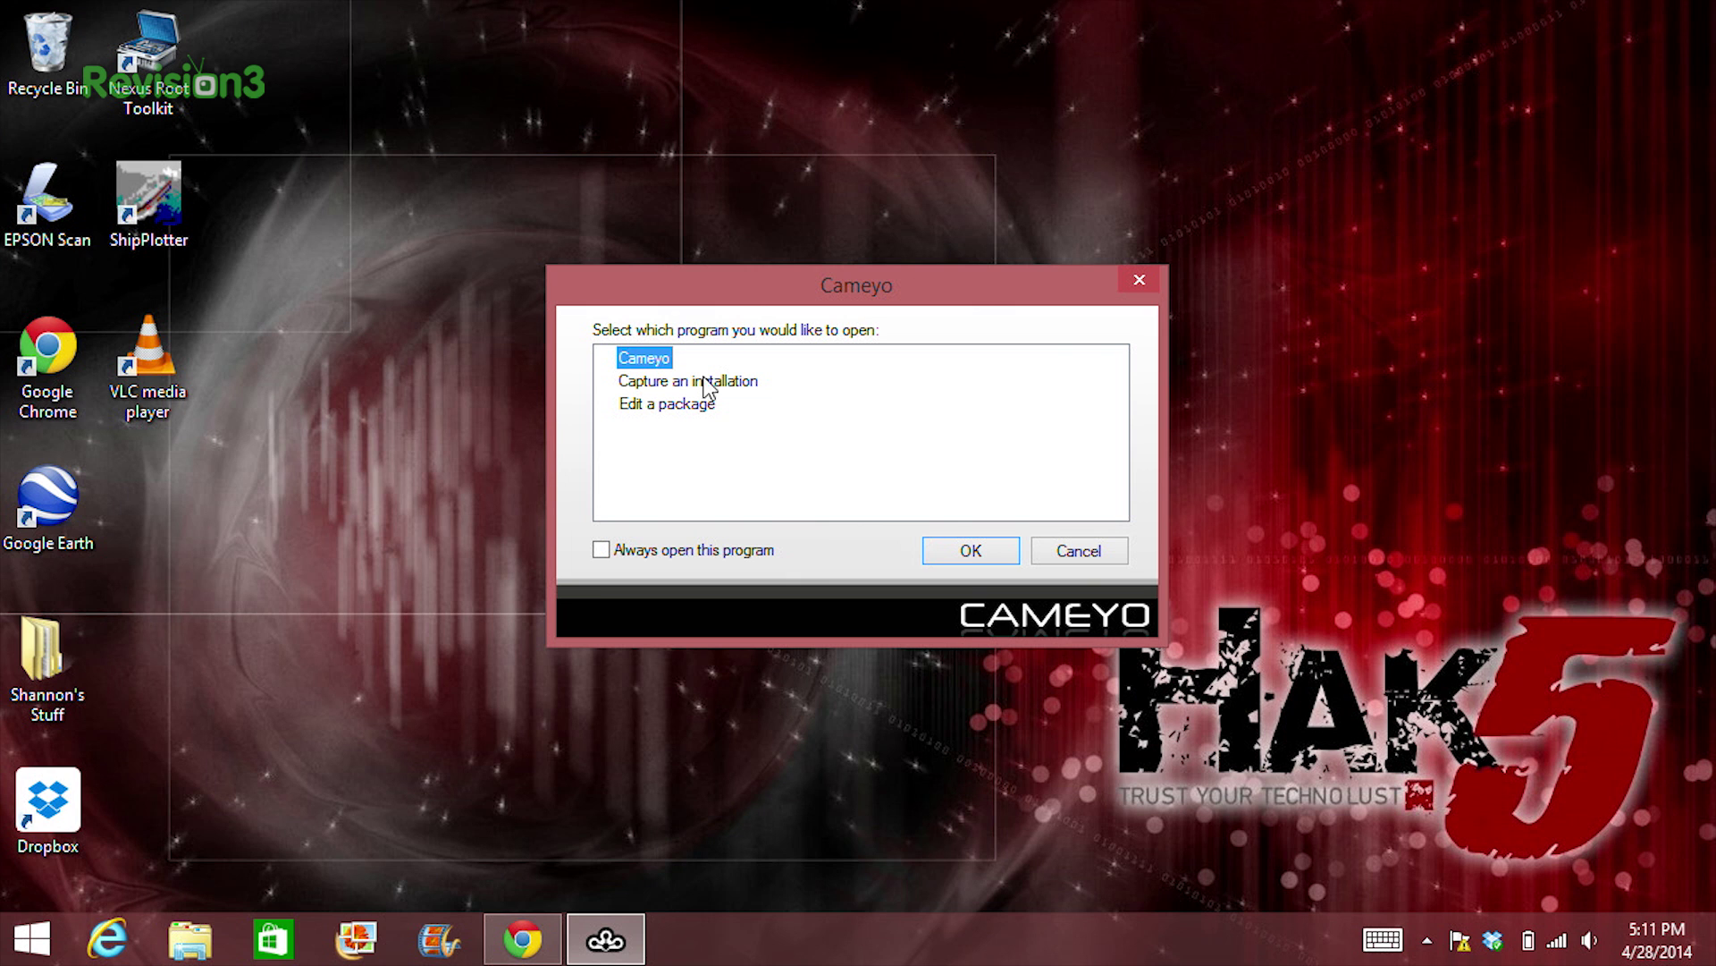
Open and centre Cameyo's main window, start then cancel launching VLC, and show Studio options.
{"action": "left_click", "coordinate": [959, 548]}
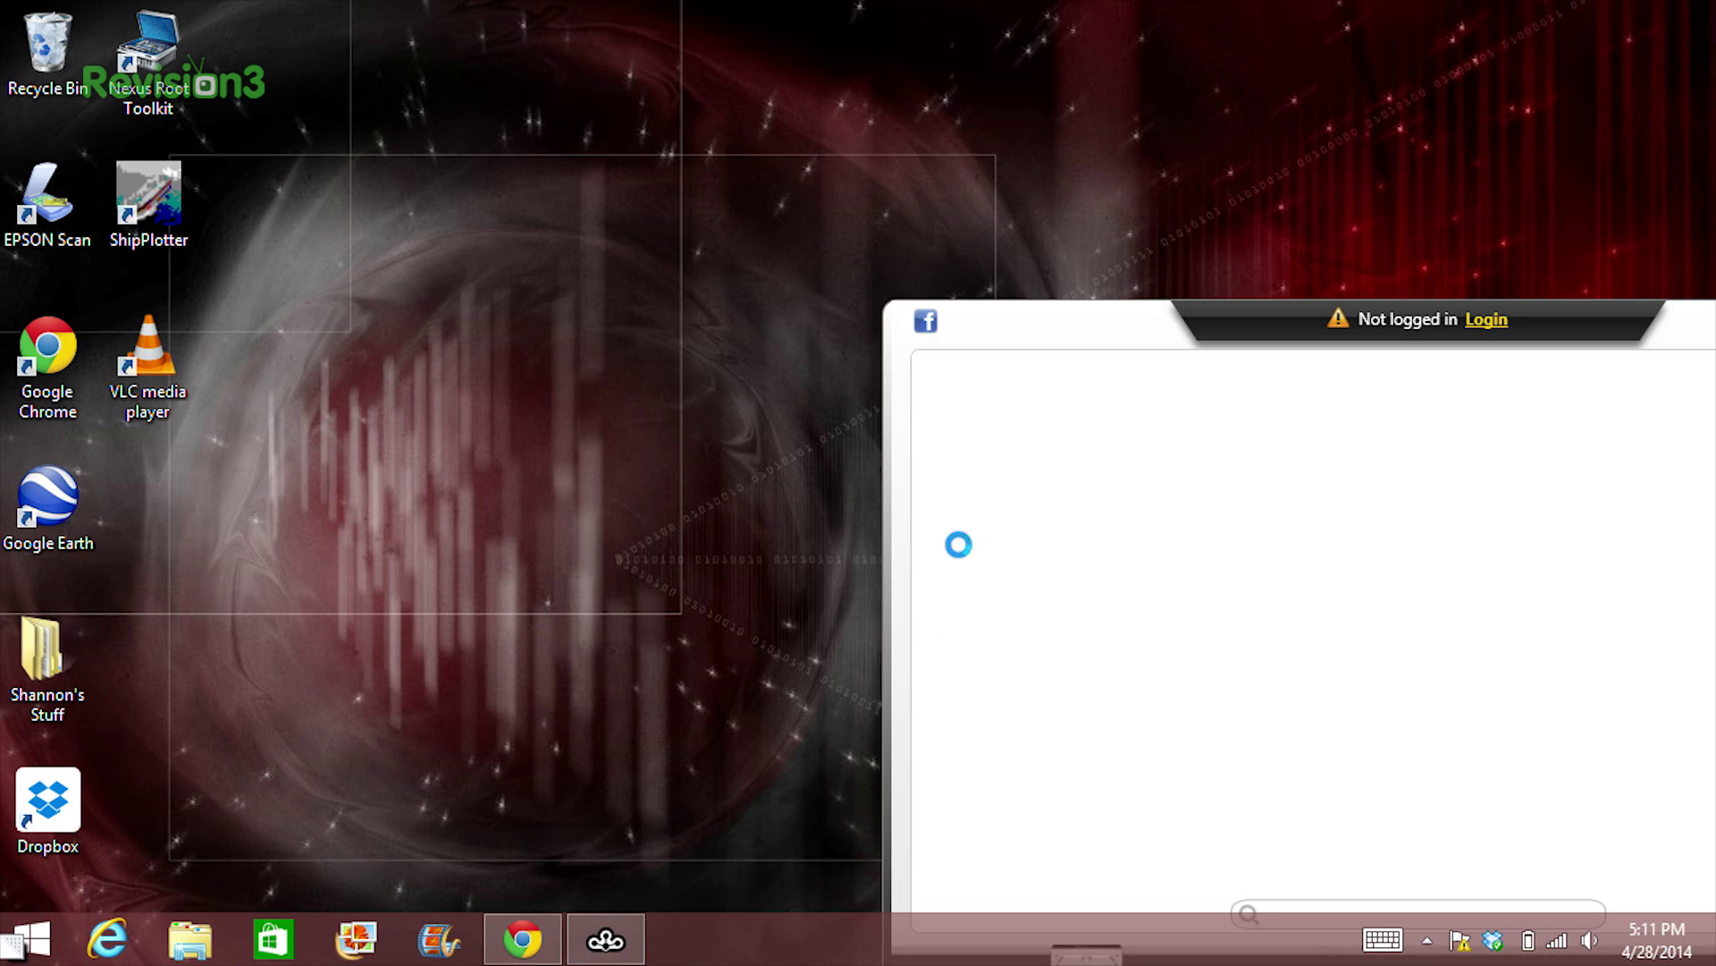
{"action": "mouse_move", "coordinate": [1123, 332]}
{"action": "left_mouse_down"}
{"action": "mouse_move", "coordinate": [744, 250]}
{"action": "mouse_move", "coordinate": [597, 100]}
{"action": "left_mouse_up"}
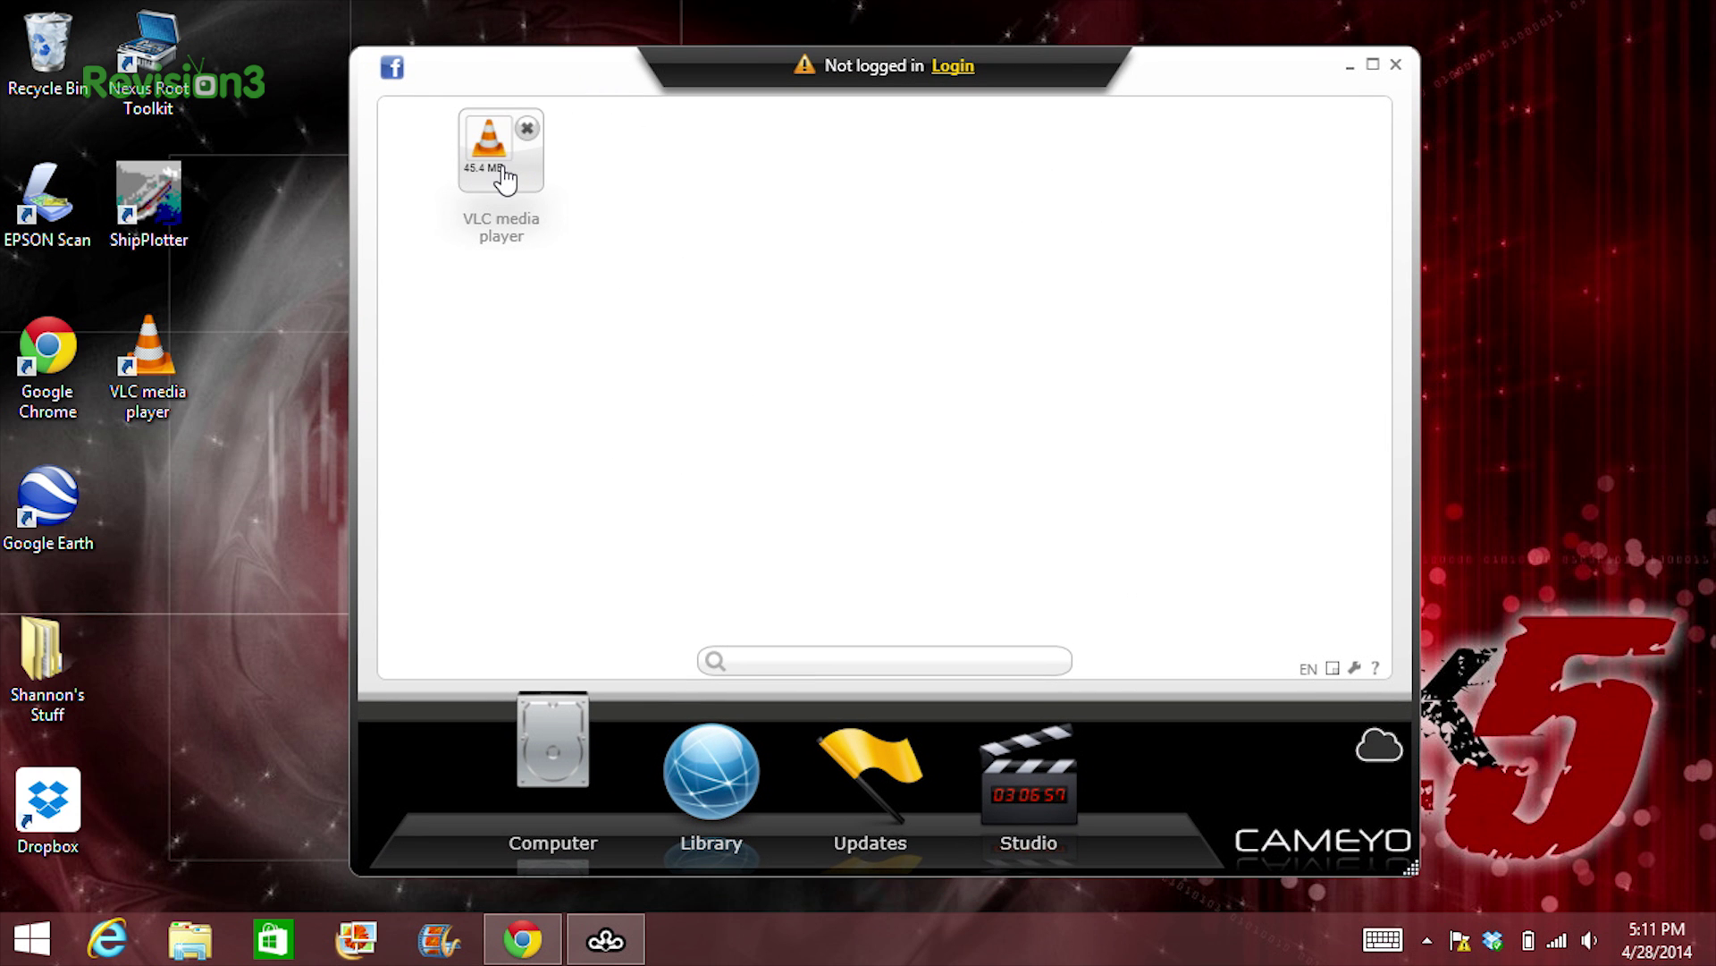
{"action": "left_click", "coordinate": [503, 179]}
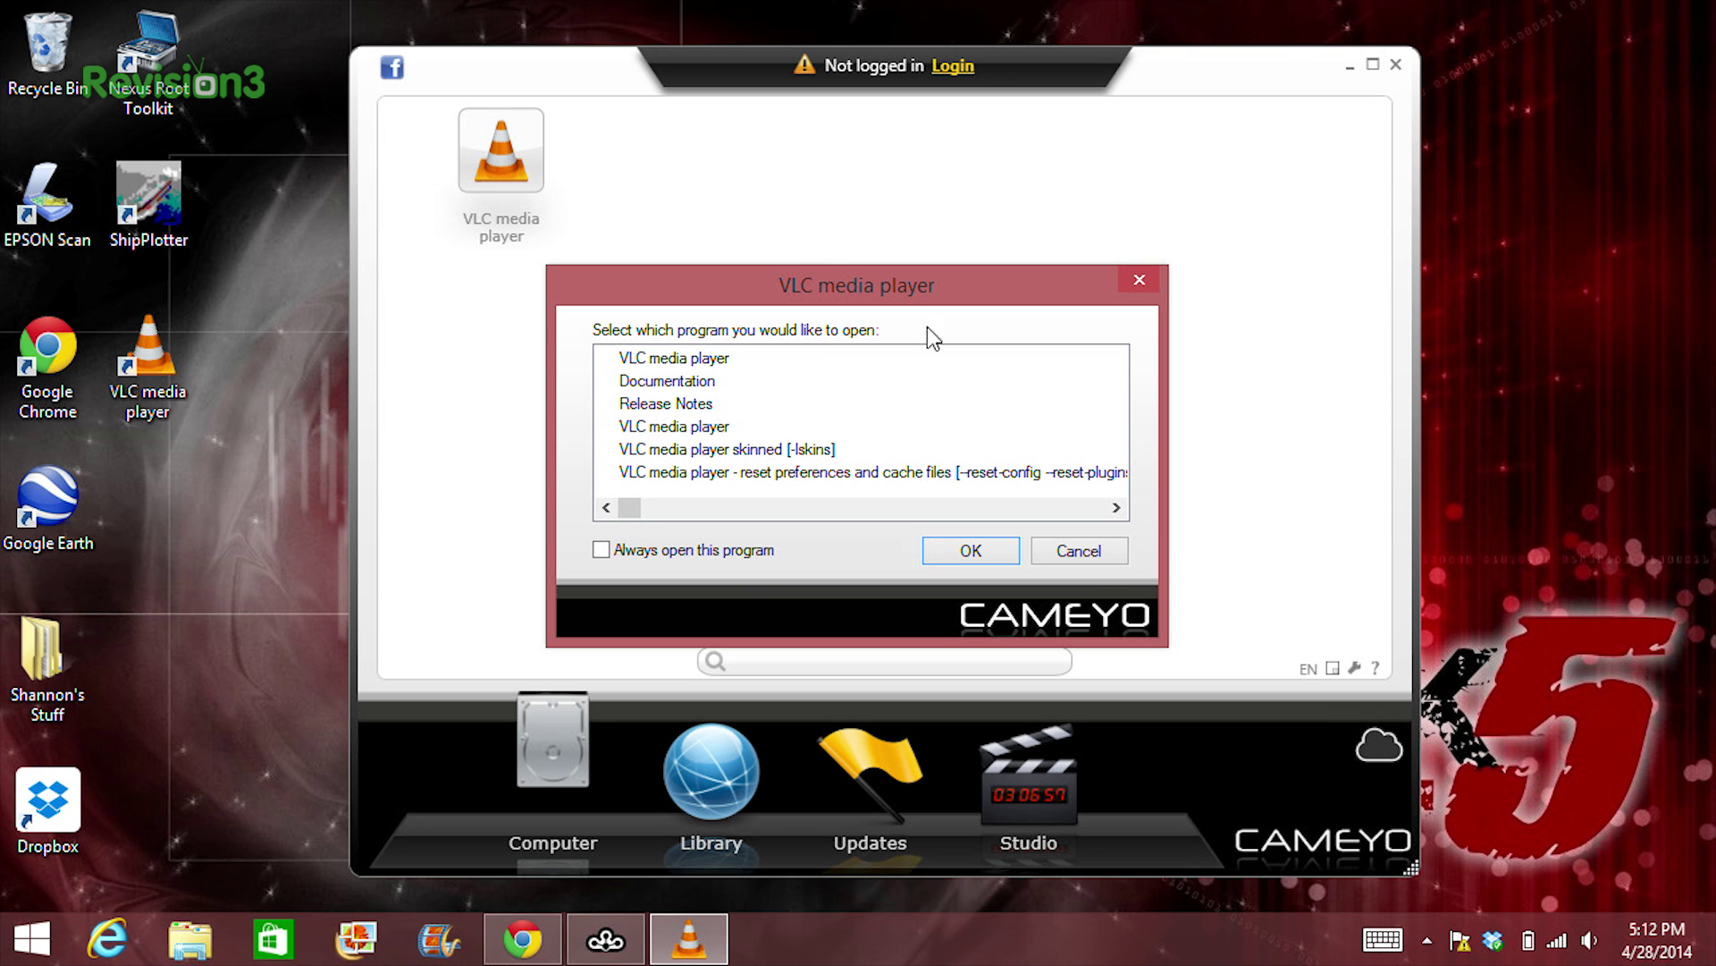
{"action": "left_click", "coordinate": [1092, 550]}
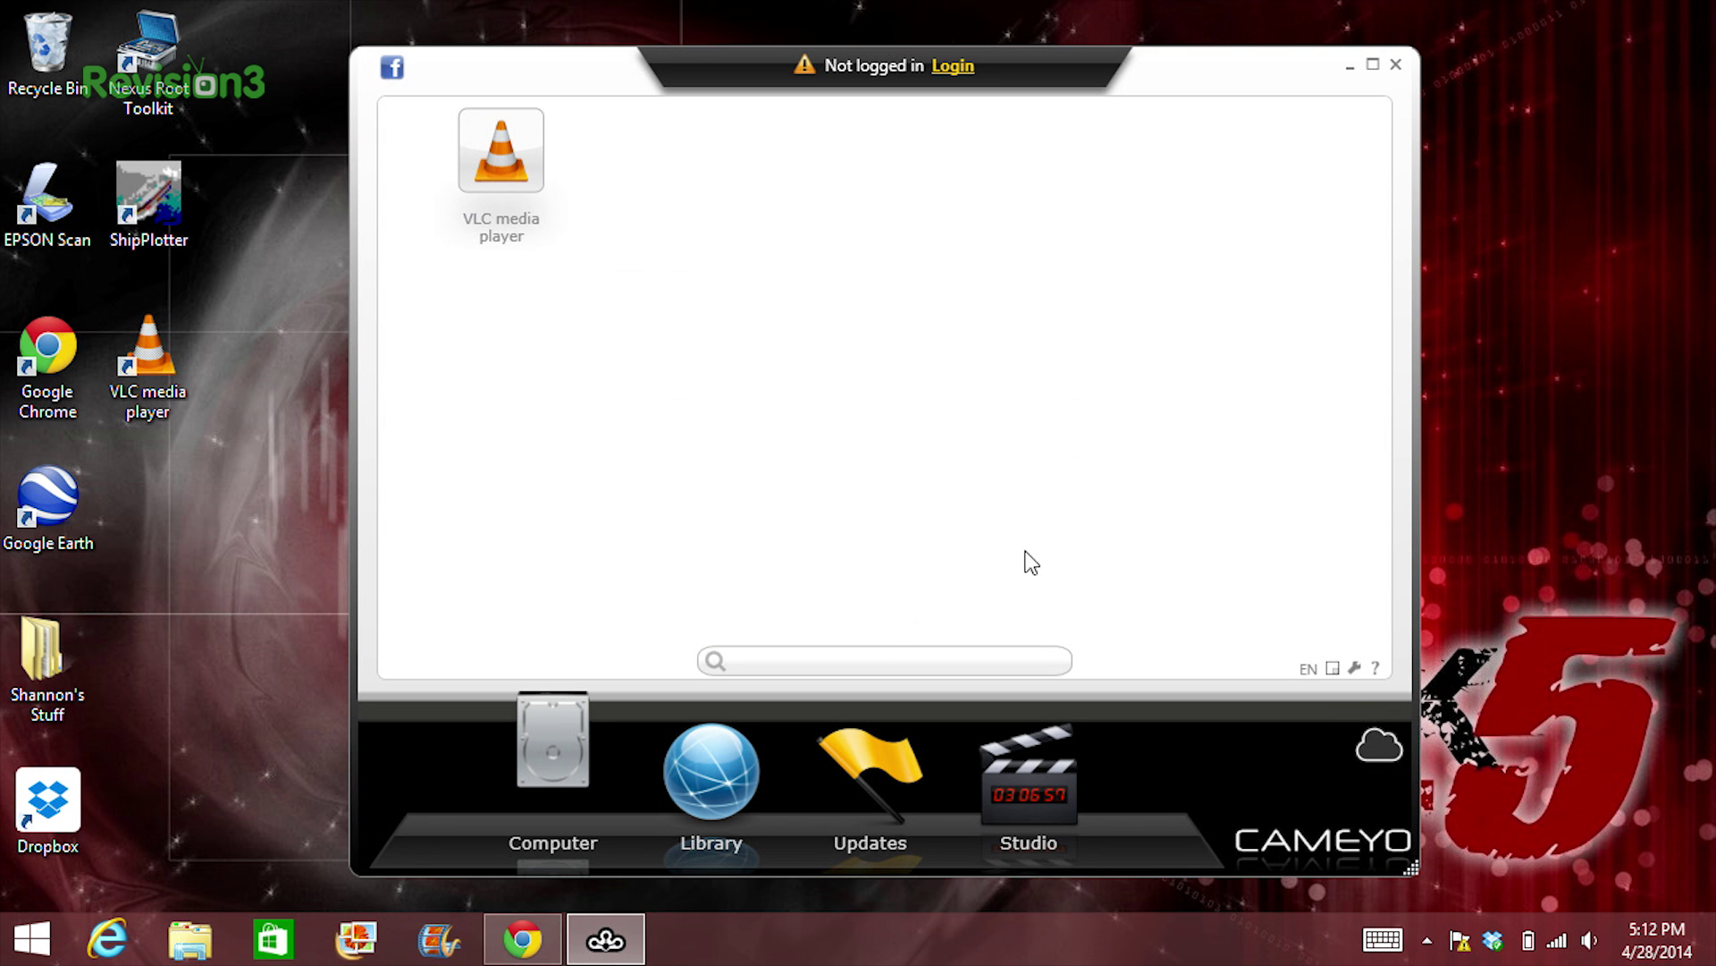
{"action": "left_click", "coordinate": [1058, 804]}
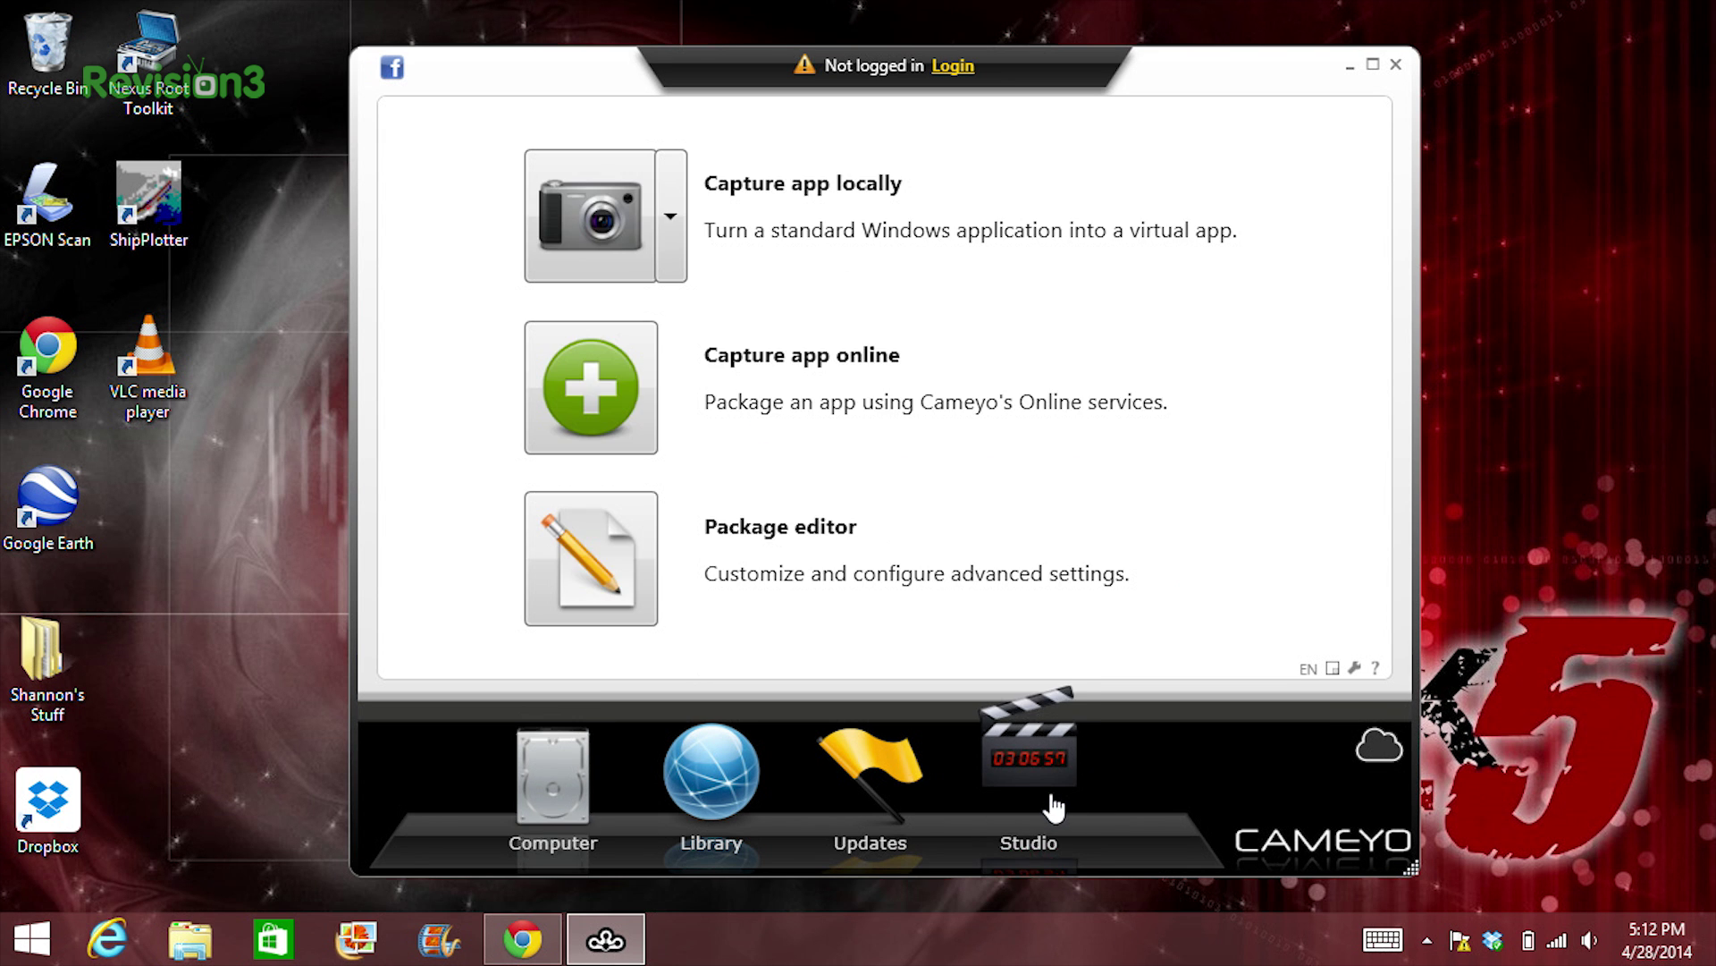
Open the VLC media player package in the Package editor, close it, then open profile settings.
{"action": "left_click", "coordinate": [611, 577]}
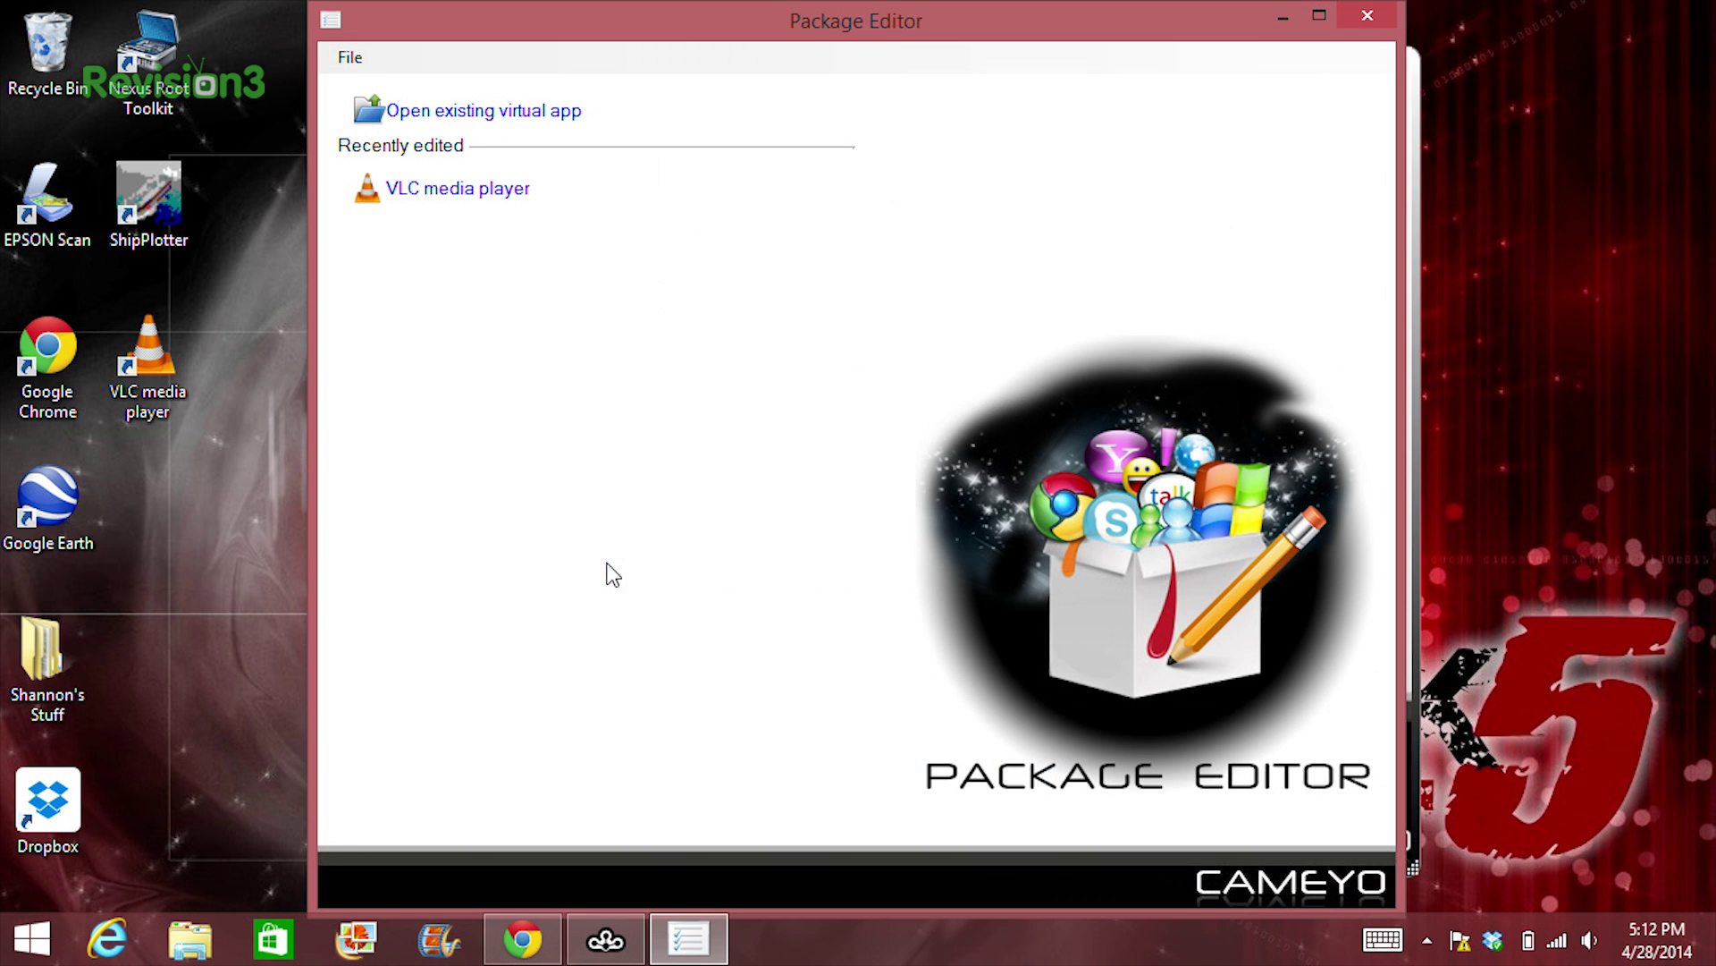
{"action": "left_click", "coordinate": [480, 197]}
{"action": "key", "text": "alt+F4"}
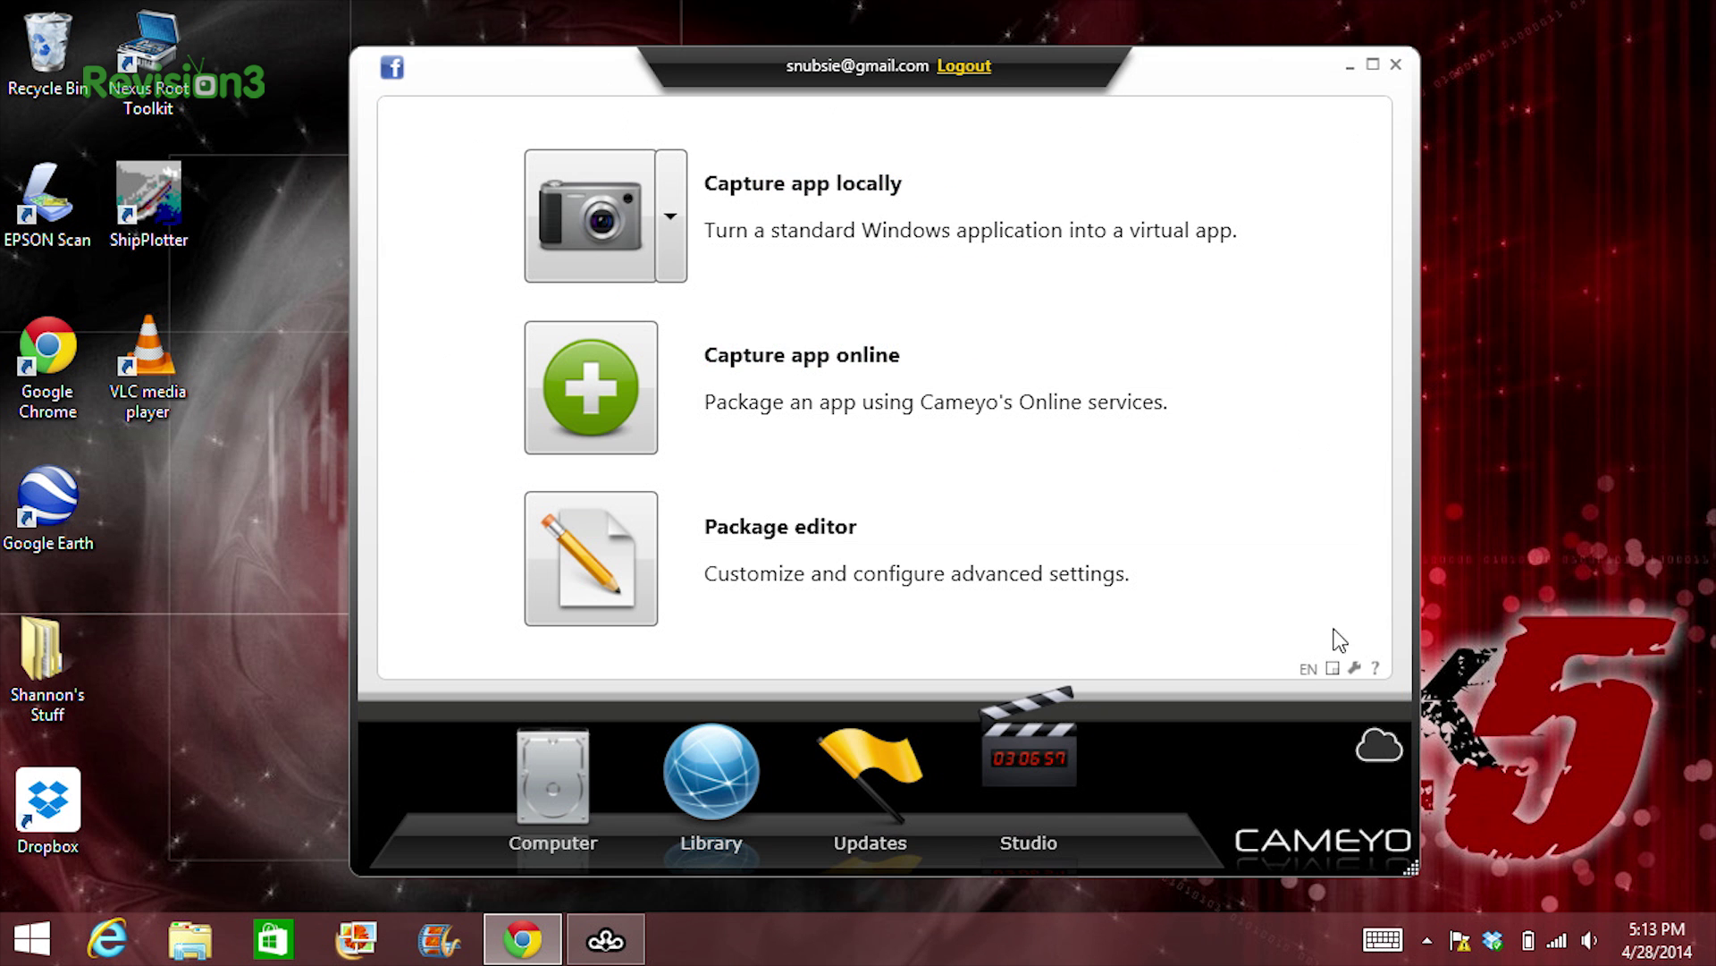
{"action": "left_click", "coordinate": [1356, 667]}
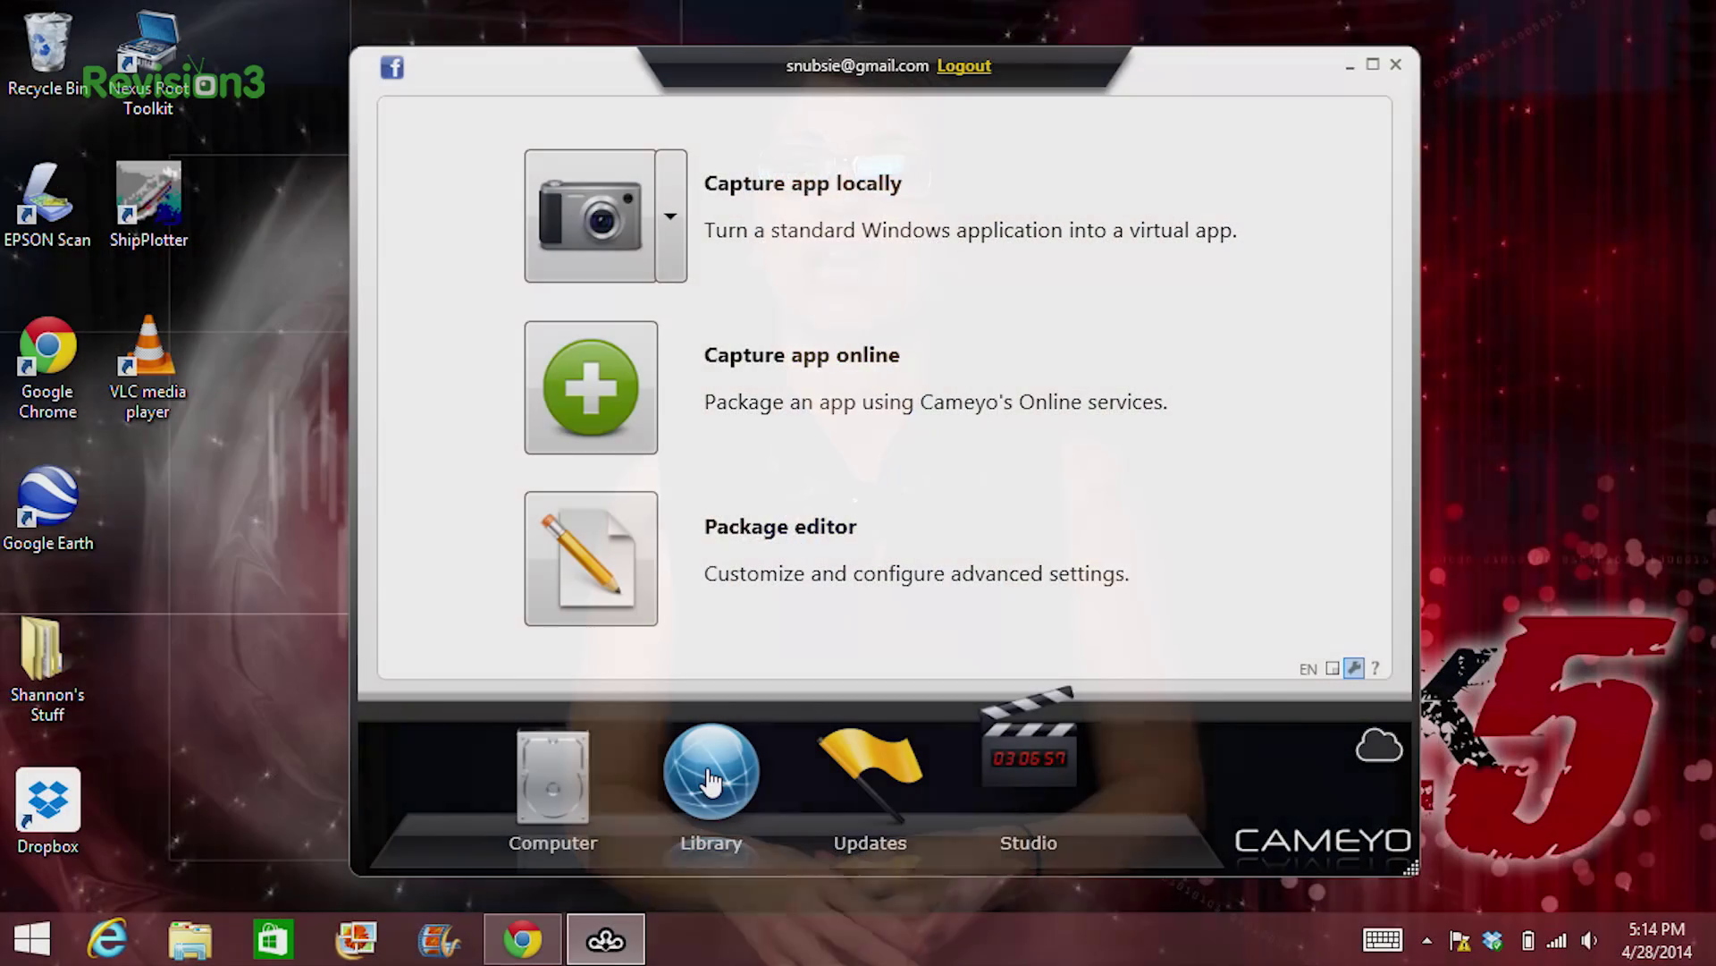
Open Cameyo's online app Library and page forward to its second set of apps.
{"action": "left_click", "coordinate": [711, 780]}
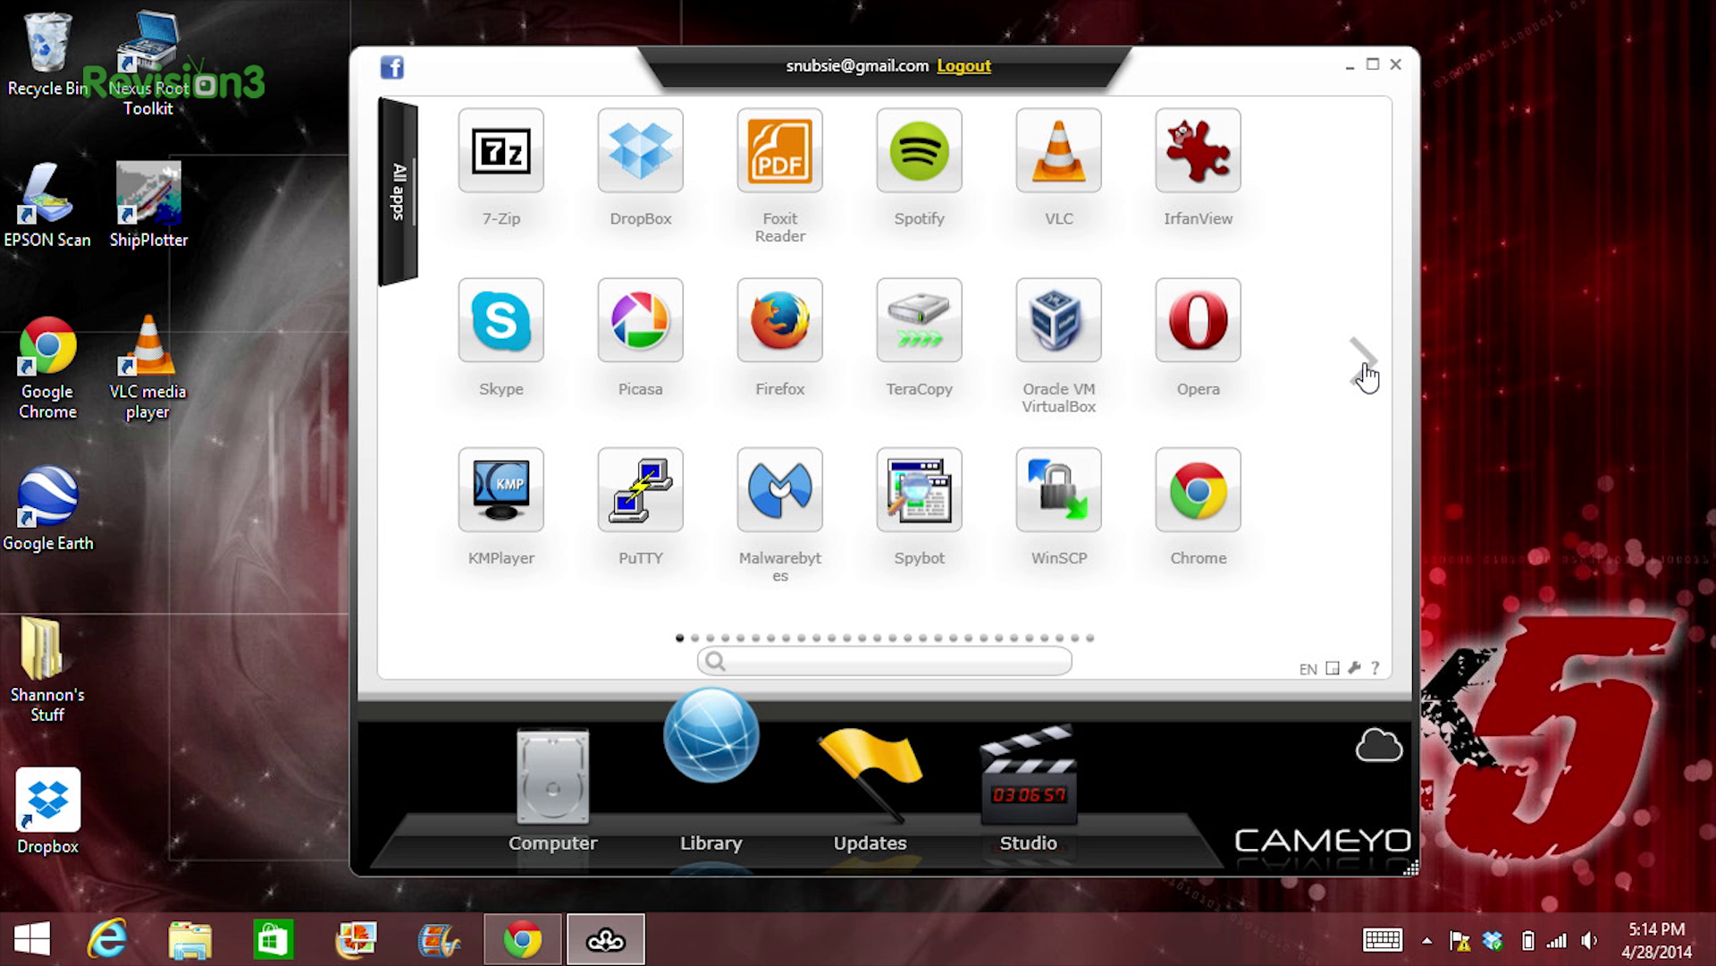
{"action": "left_click", "coordinate": [1363, 362]}
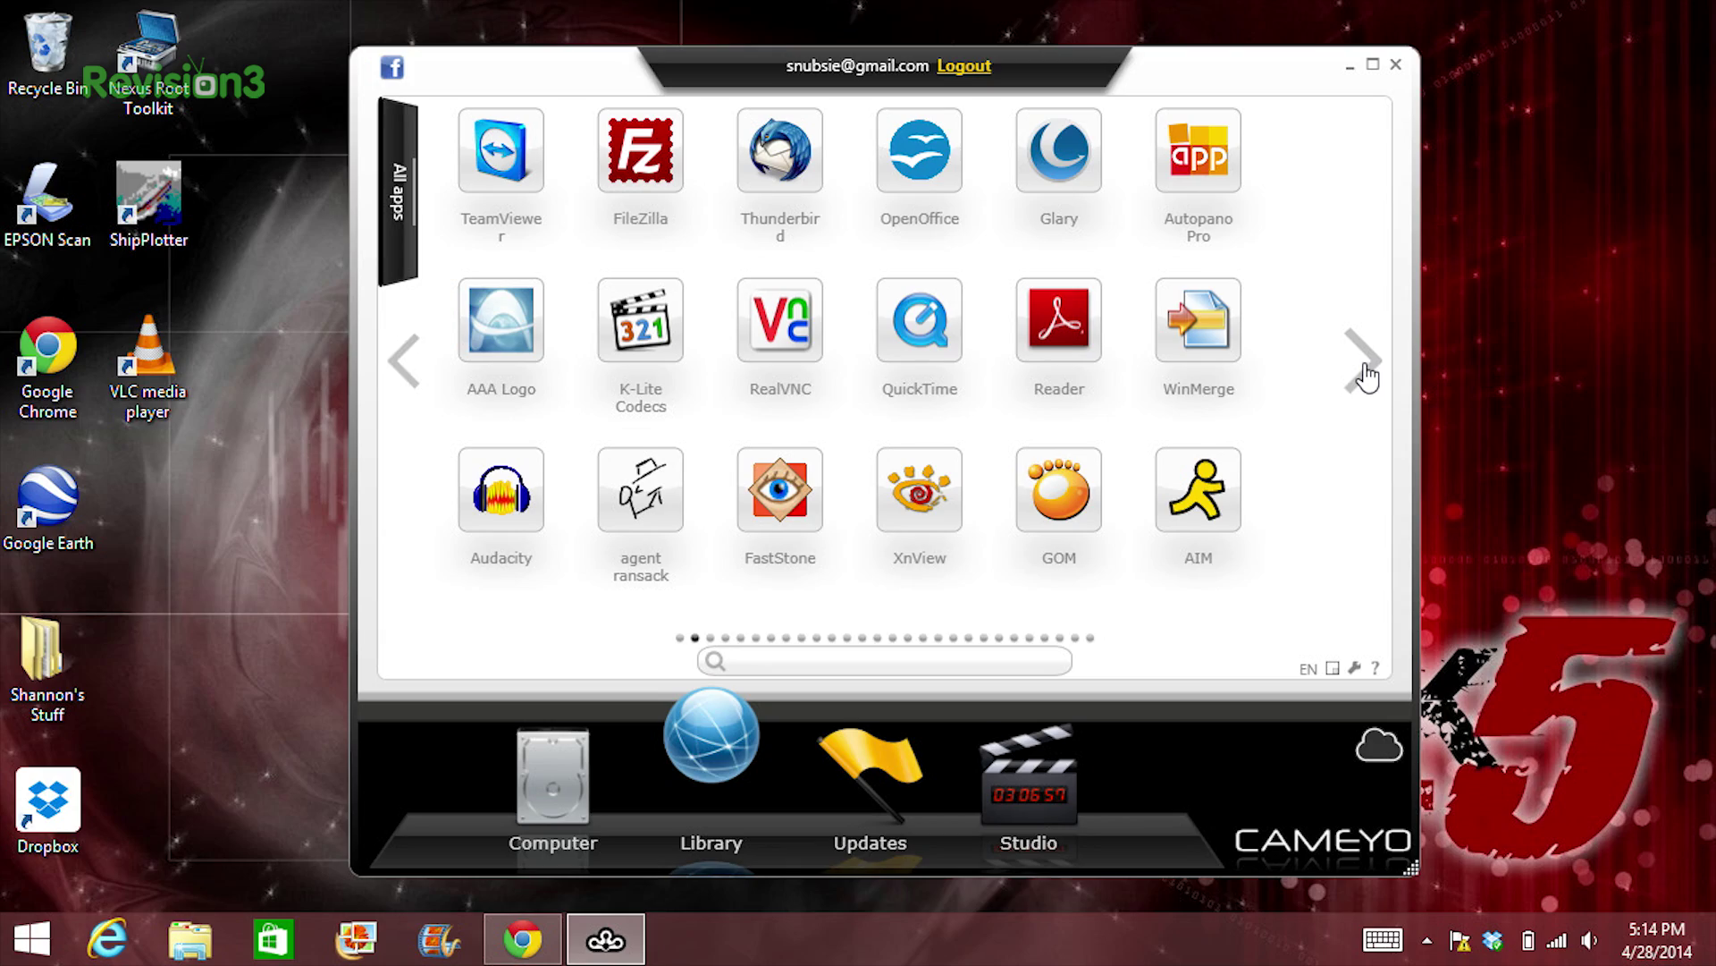